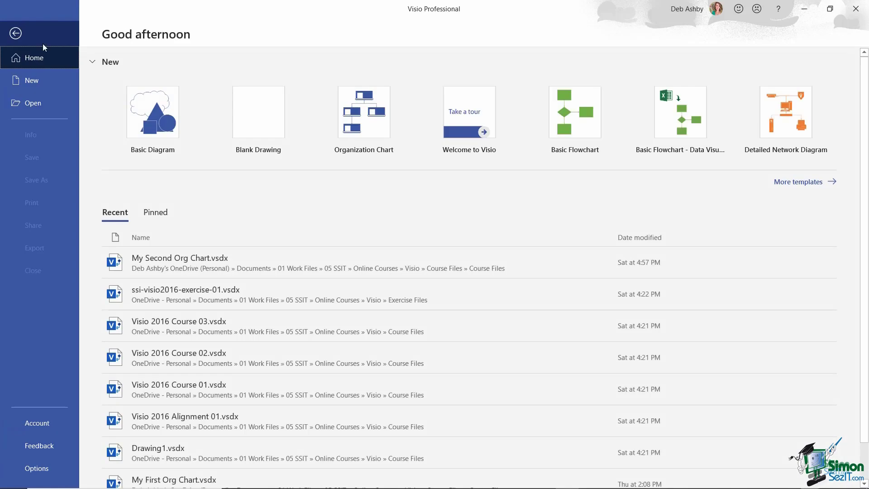
Browse the New template gallery and preview the Office Layout template in US Units.
left_click(47, 79)
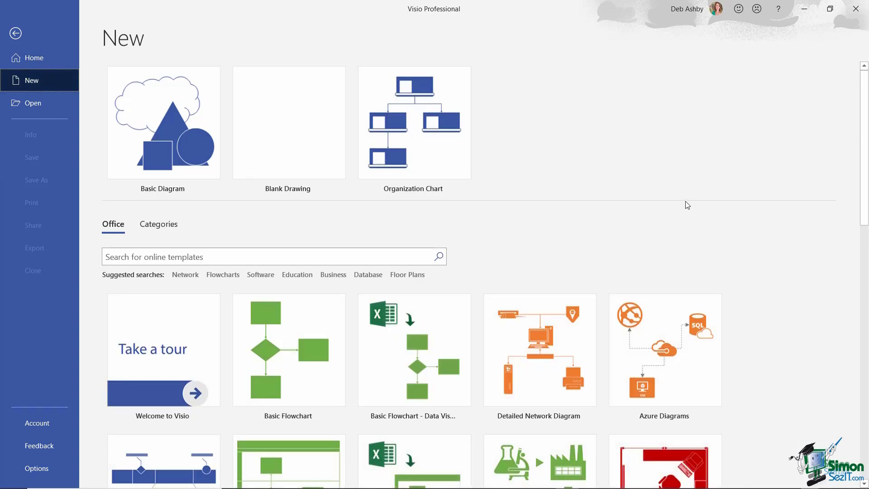
scroll(637, 193, "down", 3)
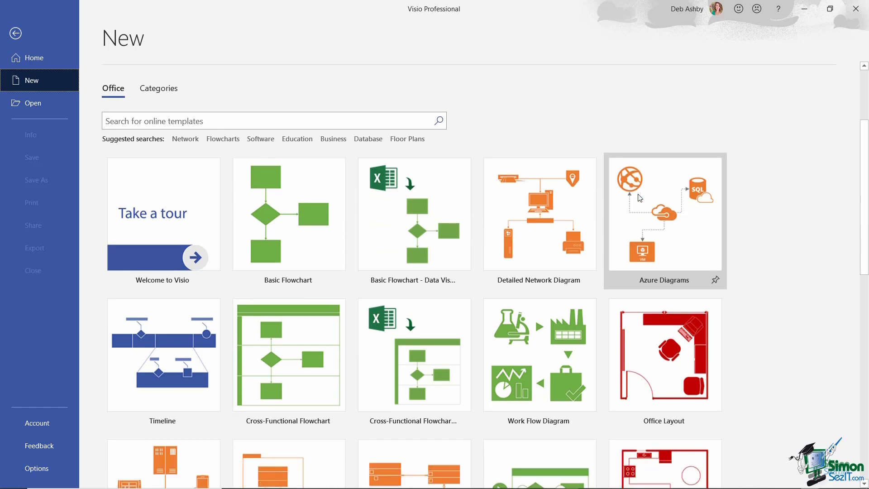
scroll(639, 197, "down", 2)
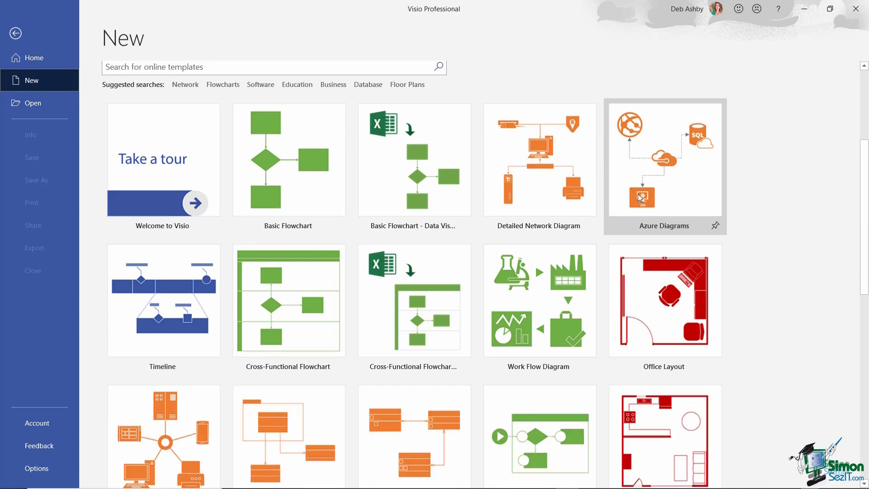
scroll(637, 194, "down", 2)
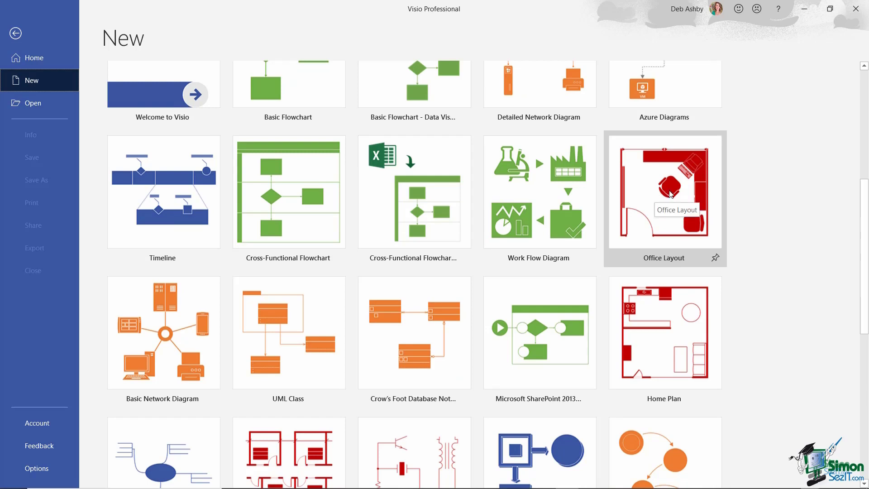
left_click(671, 193)
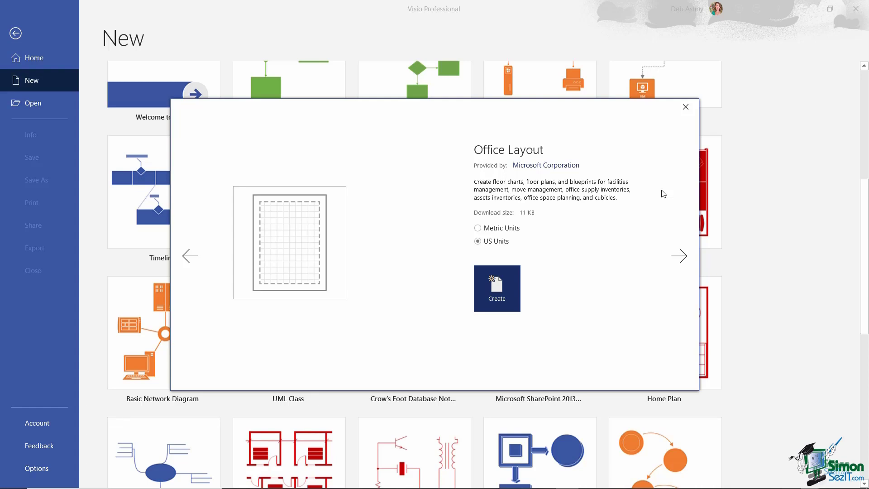
Create the Office Layout drawing and save it as 'Office Layout 01' in Course Files.
left_click(499, 292)
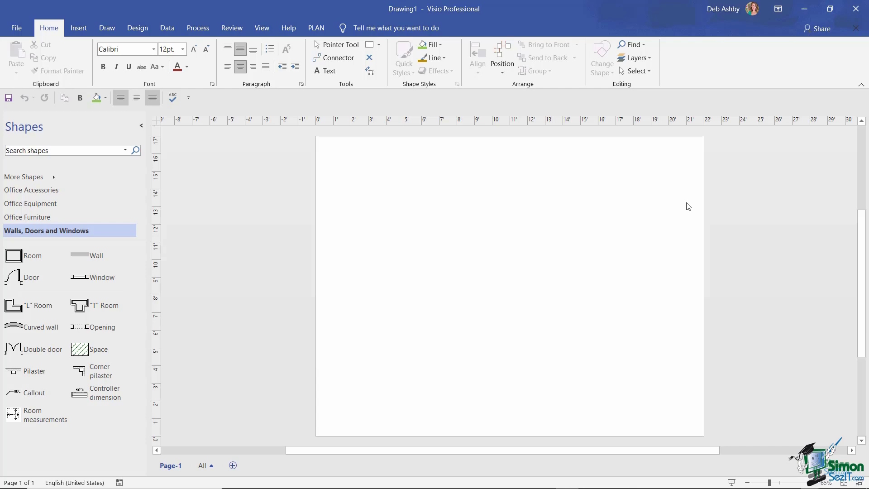
left_click(13, 31)
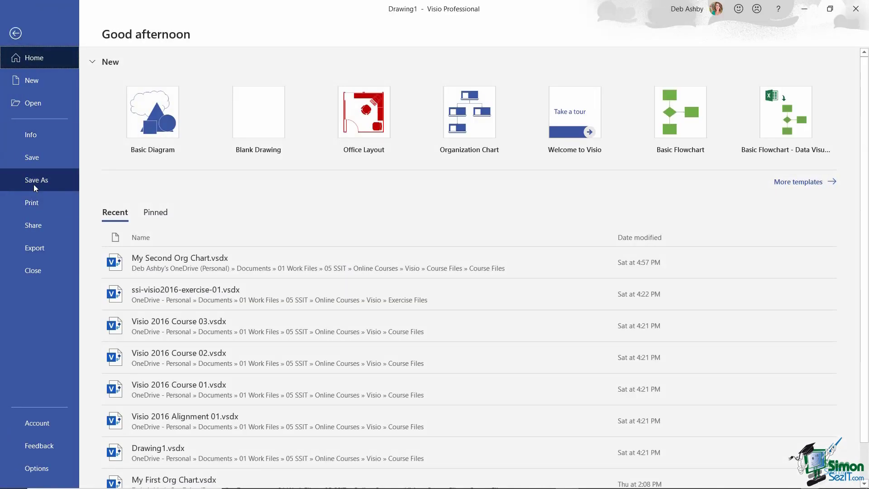
left_click(34, 183)
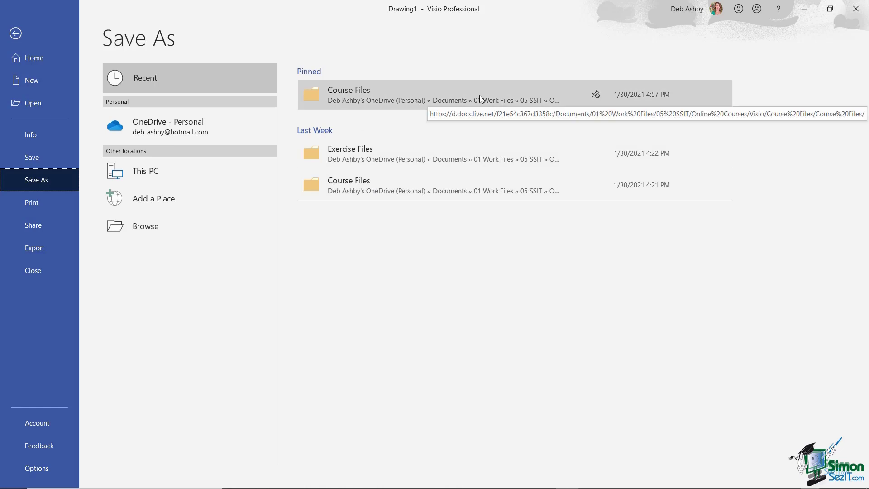
left_click(426, 94)
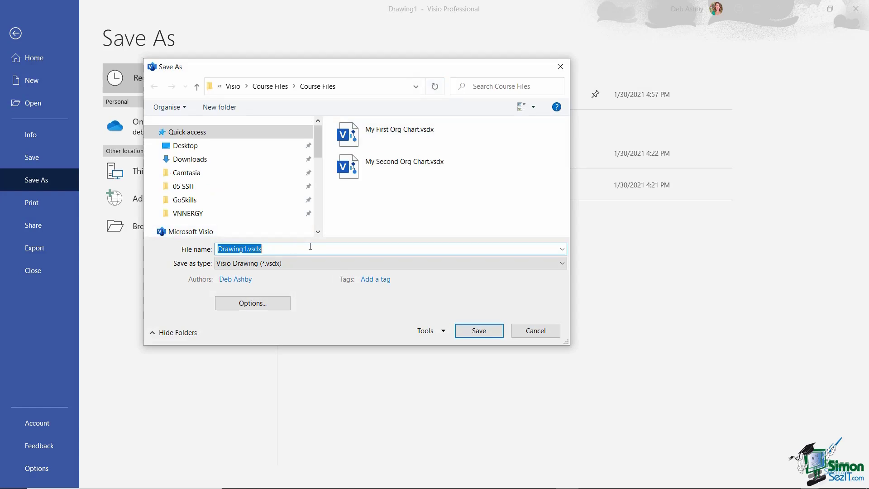
type("Office")
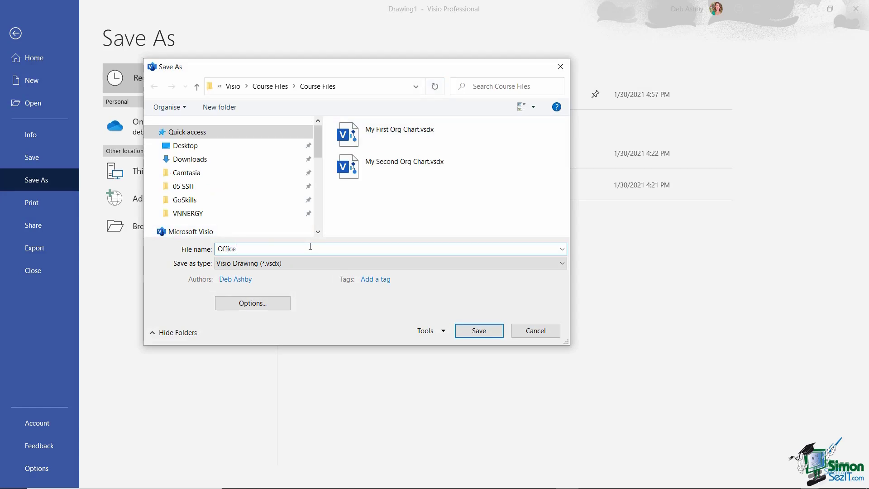
type(" Layout 01")
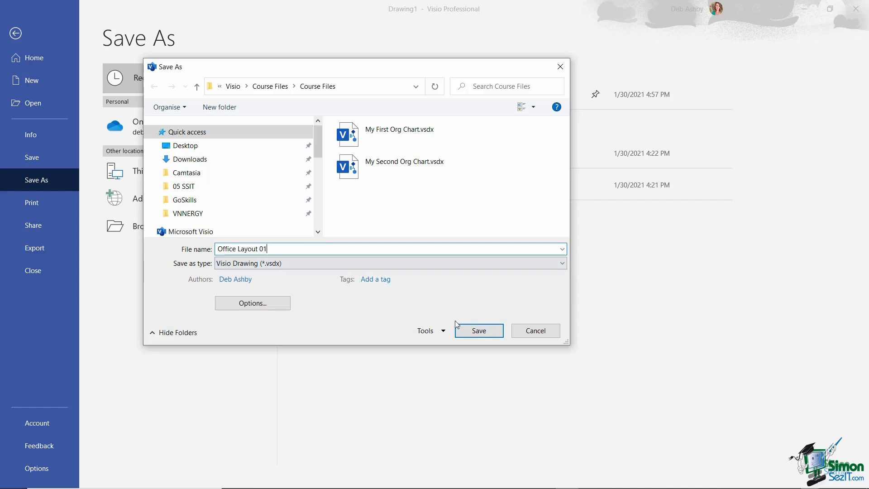
left_click(488, 334)
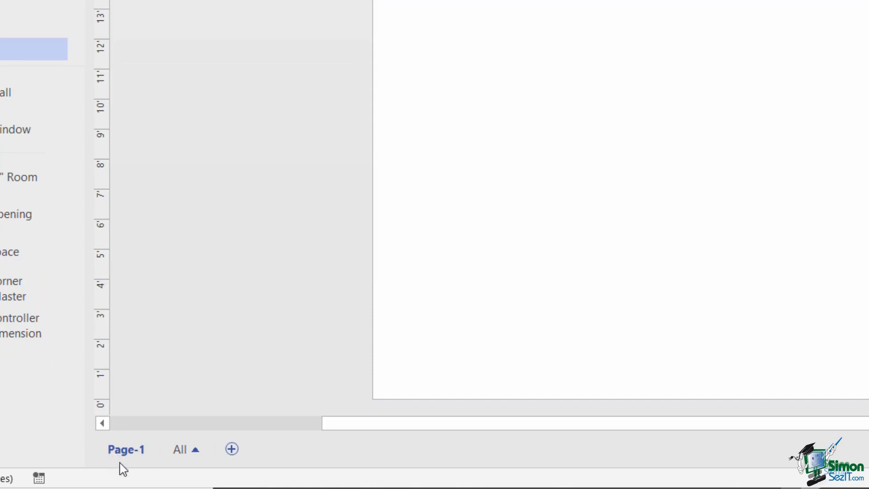
left_click(198, 454)
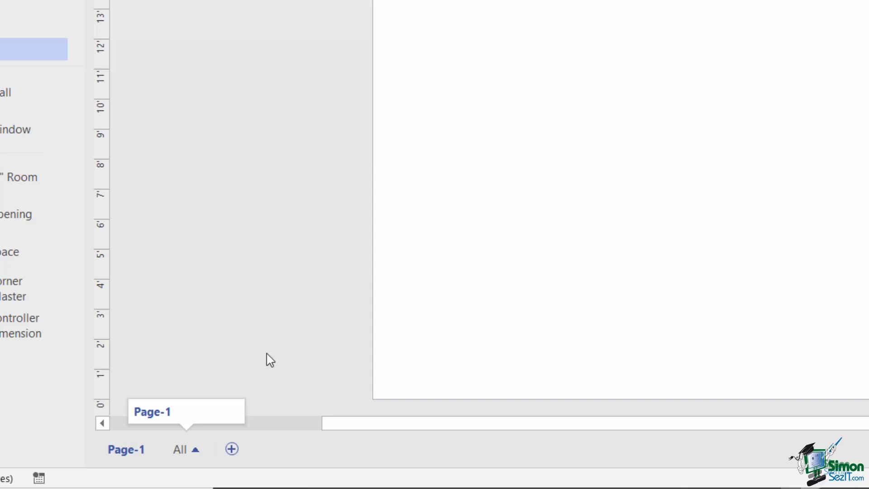
Insert two new pages and switch to Page-2, then back to Page-1.
left_click(232, 450)
left_click(297, 449)
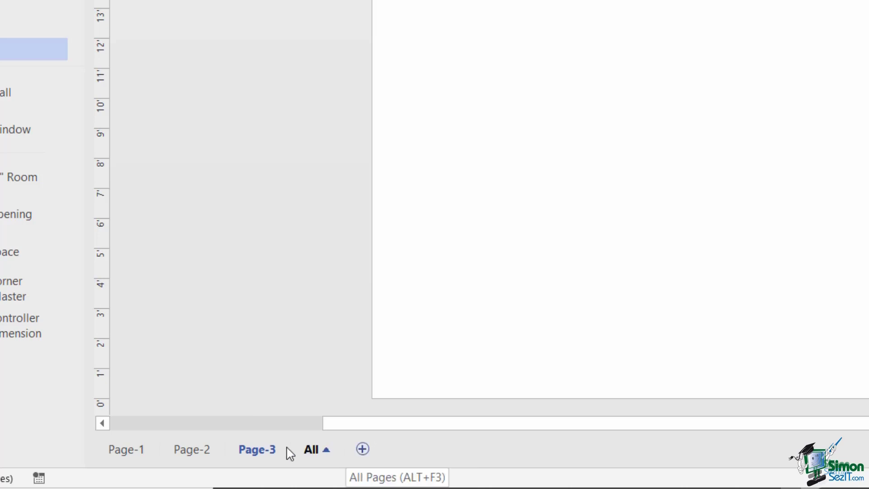
left_click(327, 453)
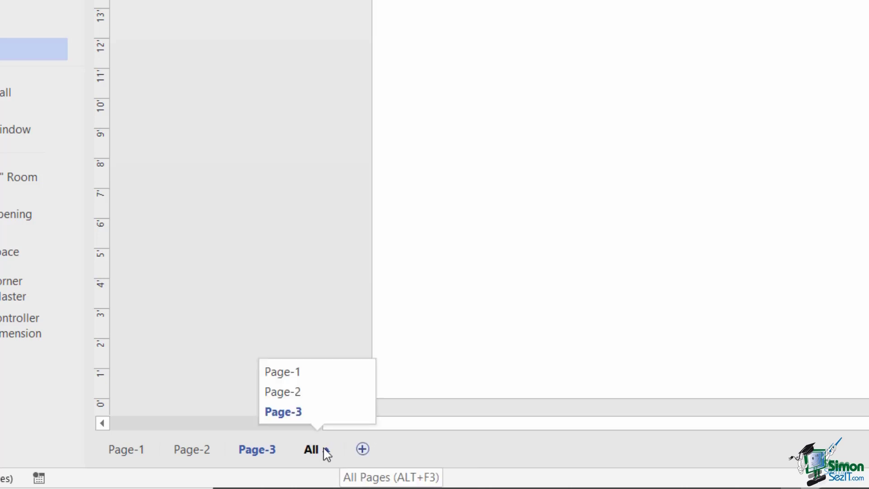
left_click(322, 393)
left_click(326, 451)
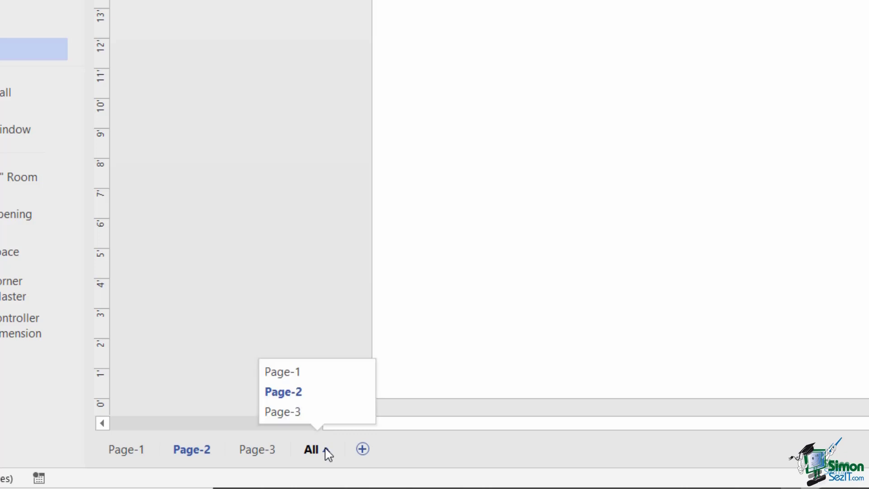
left_click(337, 376)
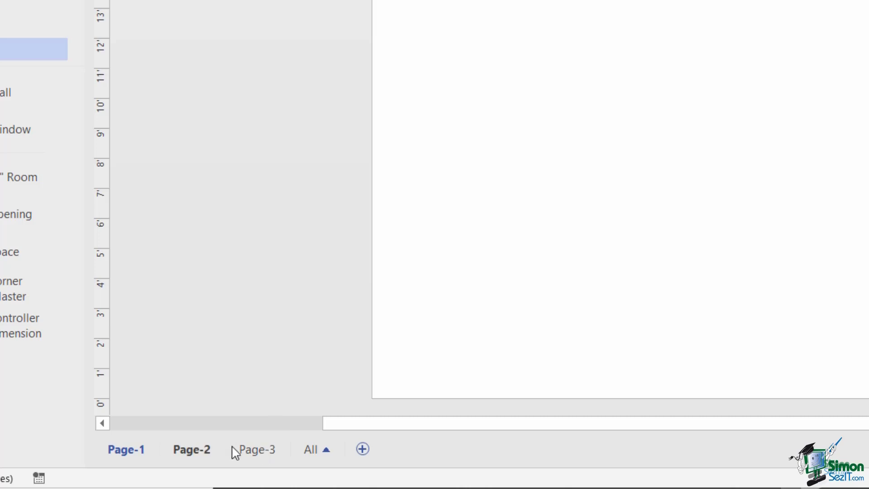
Delete Page-3 and Page-2, leaving only Page-1.
right_click(270, 452)
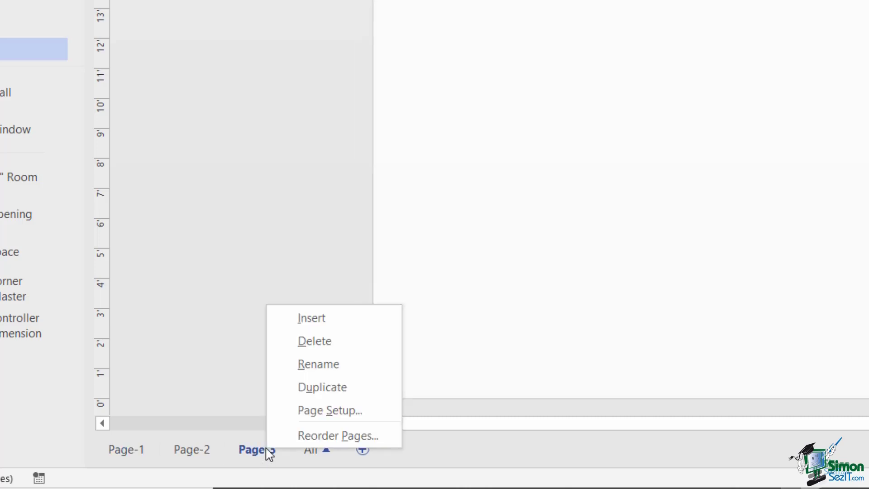
left_click(330, 344)
right_click(207, 450)
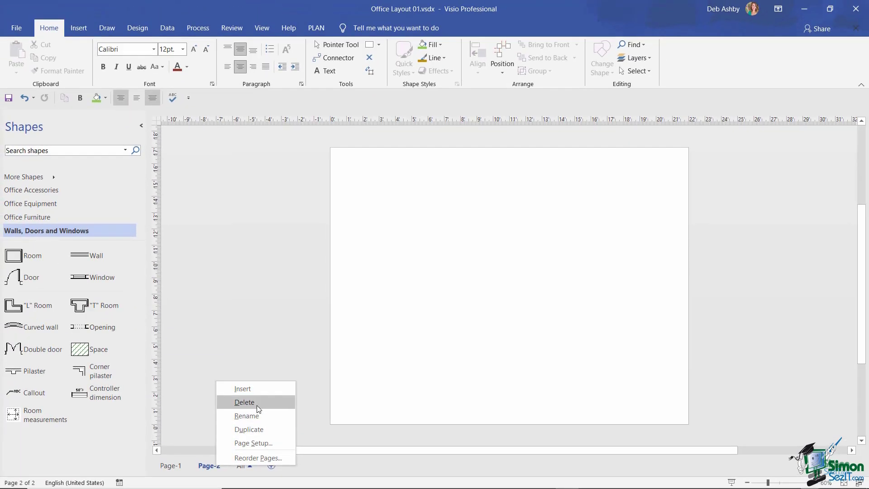
left_click(256, 403)
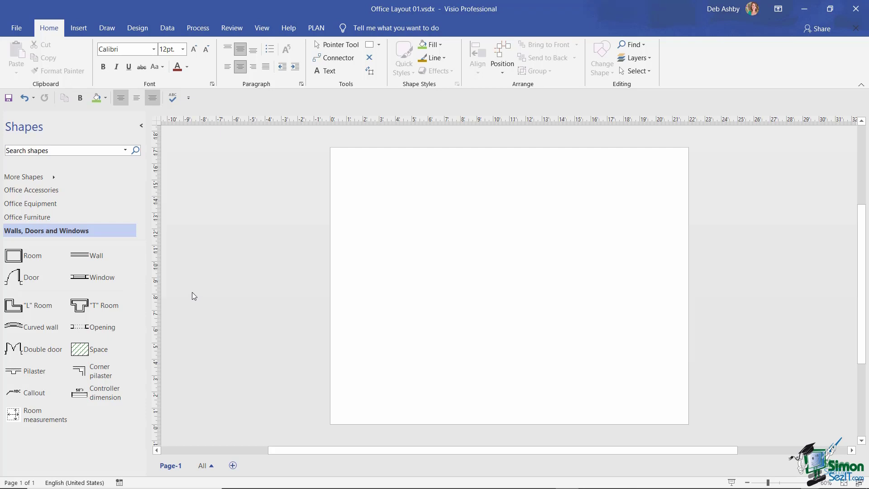
scroll(35, 232, "down", 1)
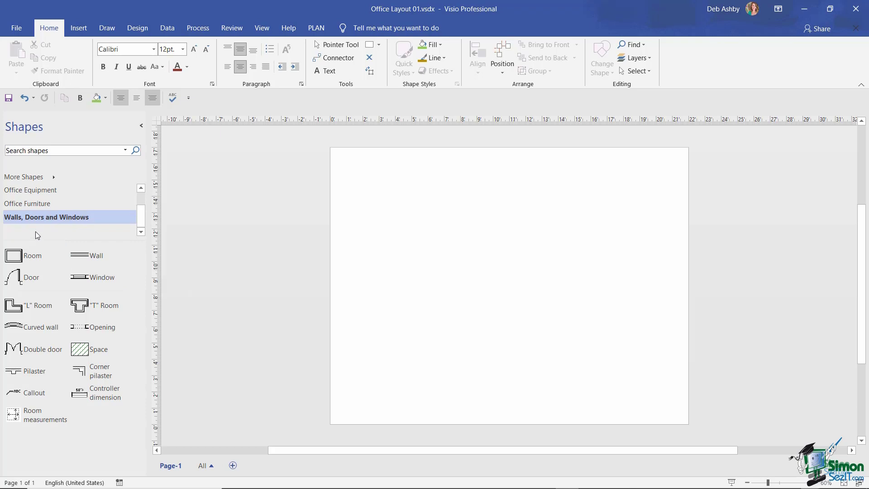
left_click(142, 126)
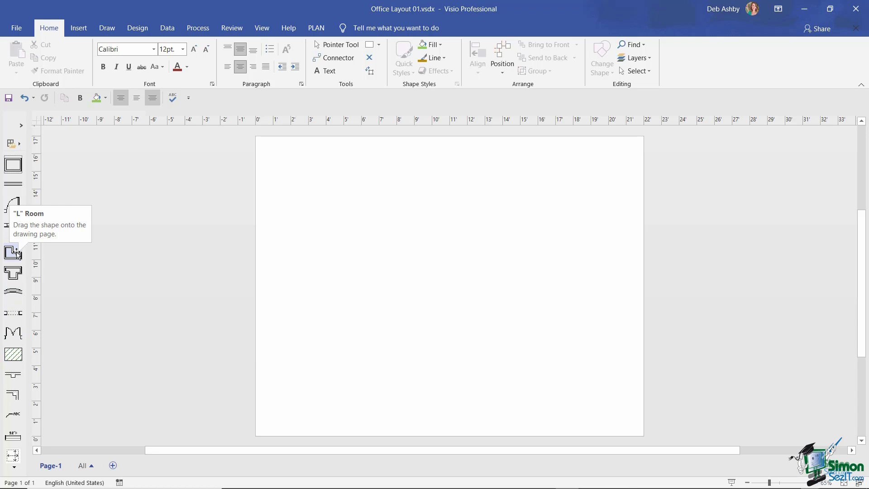
left_click(21, 126)
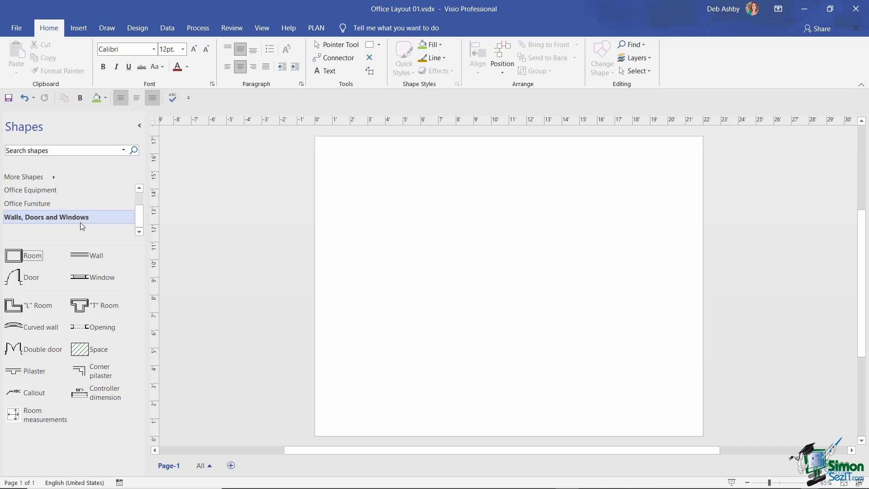
left_click(35, 265)
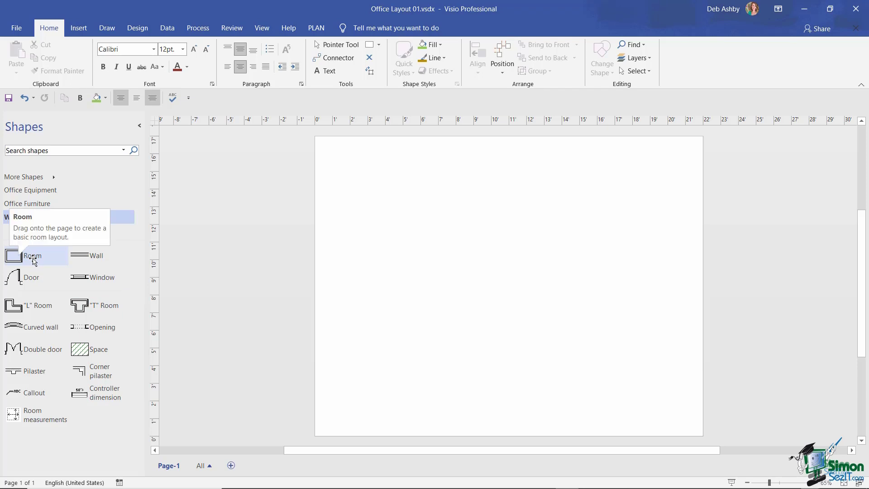
Drag a 10 ft by 8 ft Room shape onto the middle of Page-1.
left_click_drag(33, 261, 506, 275)
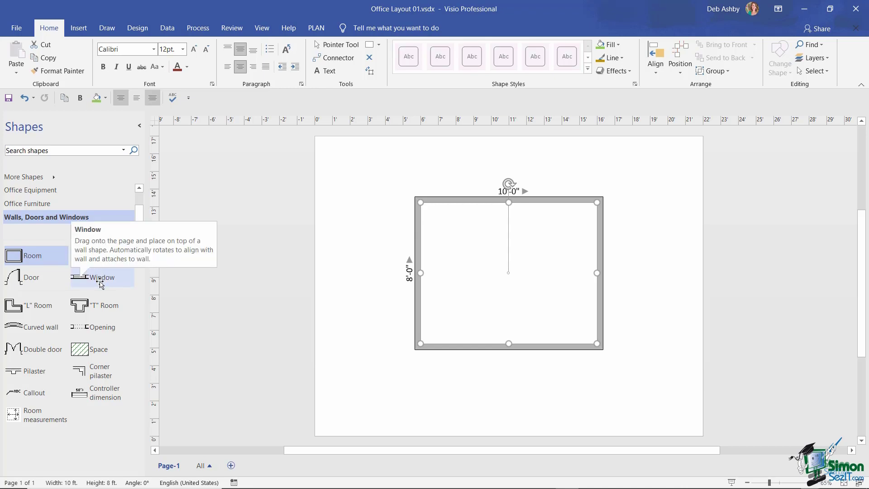
Glue a 2'-6" Window into the left part of the room's bottom wall.
left_click_drag(100, 281, 457, 344)
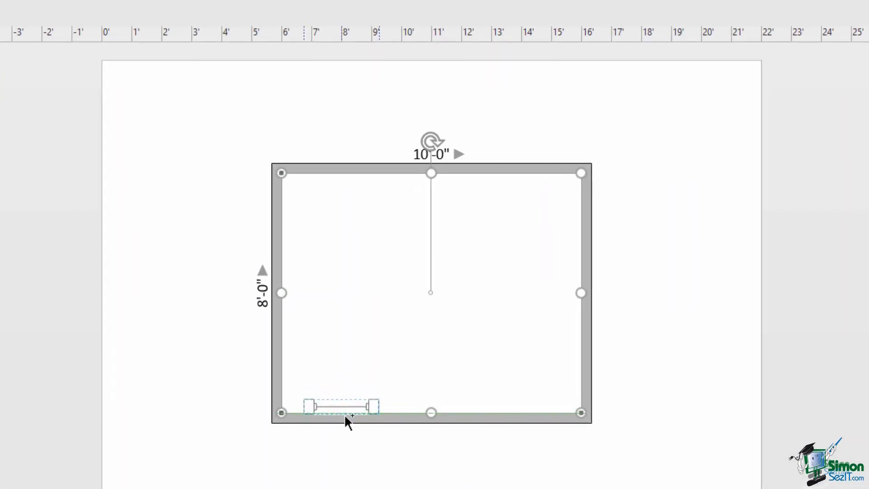
left_click_drag(344, 414, 343, 412)
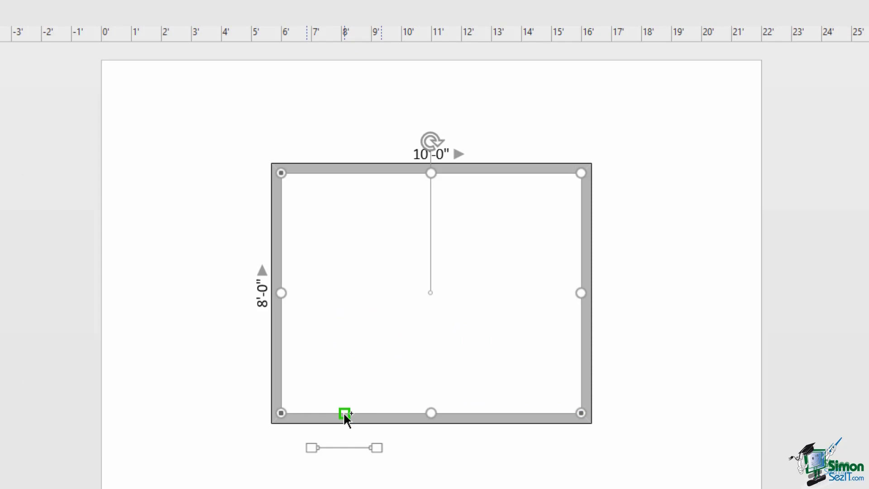
left_click_drag(343, 412, 342, 411)
left_click_drag(342, 411, 341, 412)
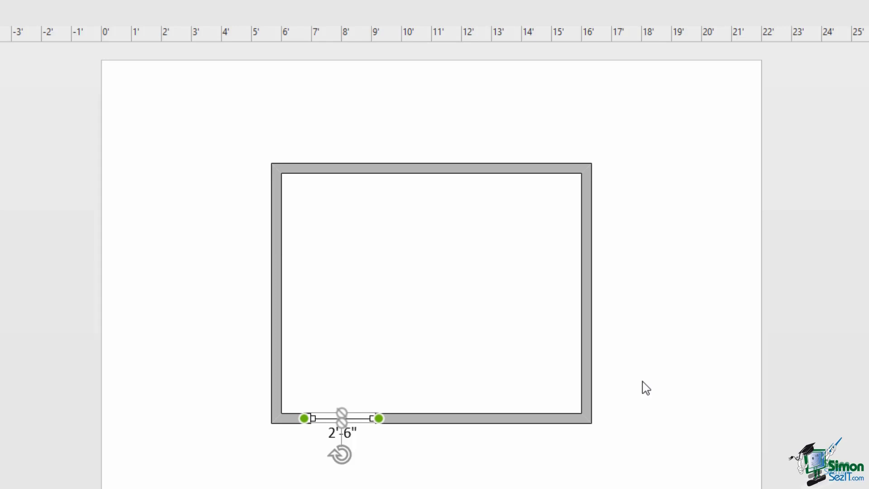
left_click(277, 476)
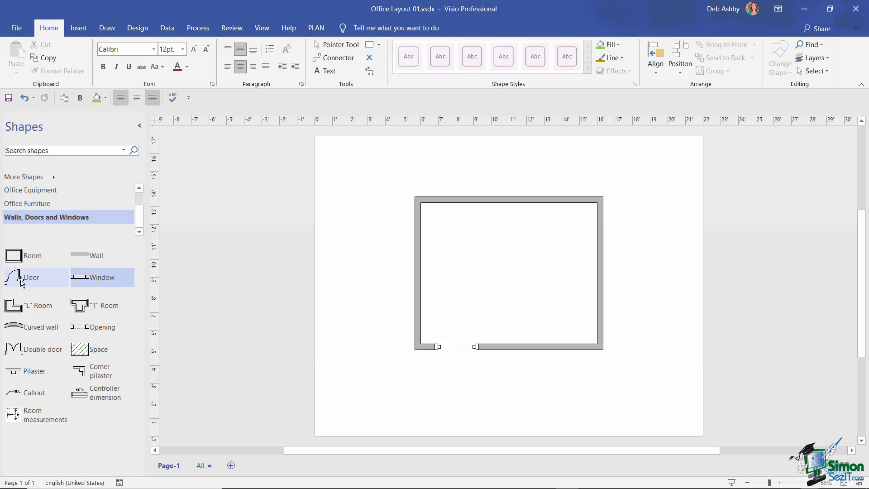
Delete the first misplaced door and place a 2'-6" door at the bottom wall's right end.
mouse_move(20, 283)
left_mouse_down()
mouse_move(221, 289)
mouse_move(558, 322)
mouse_move(559, 347)
left_mouse_up()
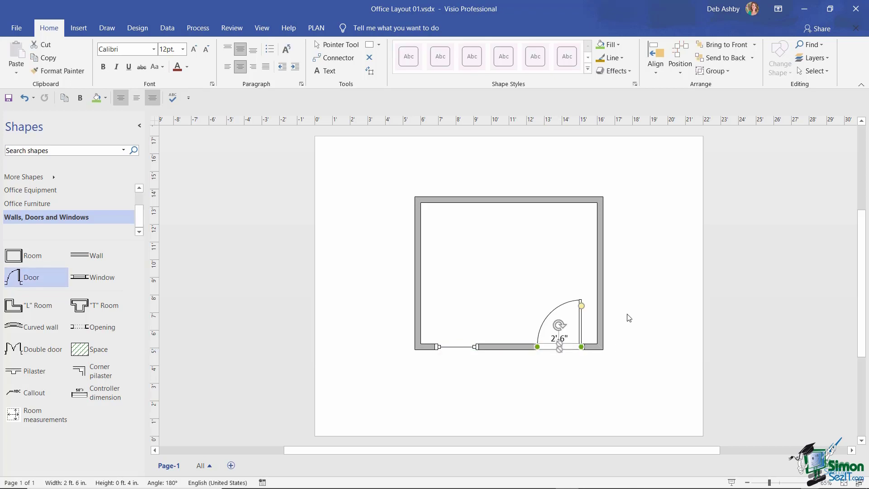
left_click(658, 323)
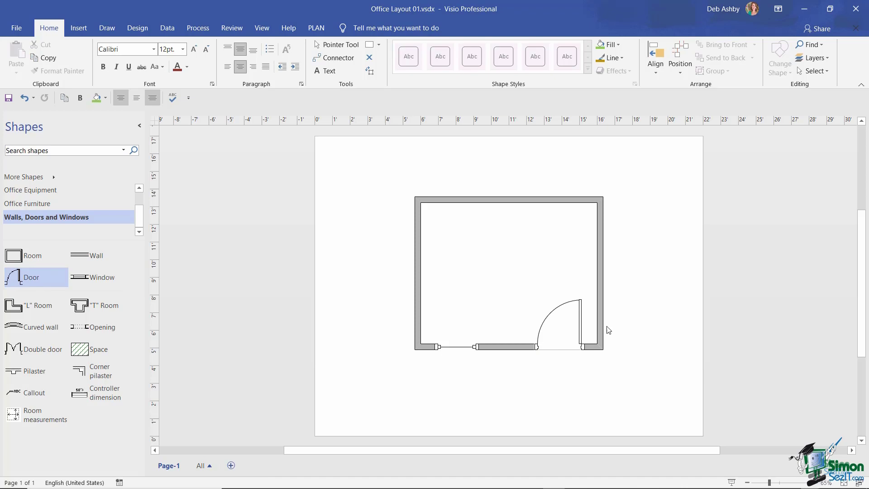
left_click(582, 321)
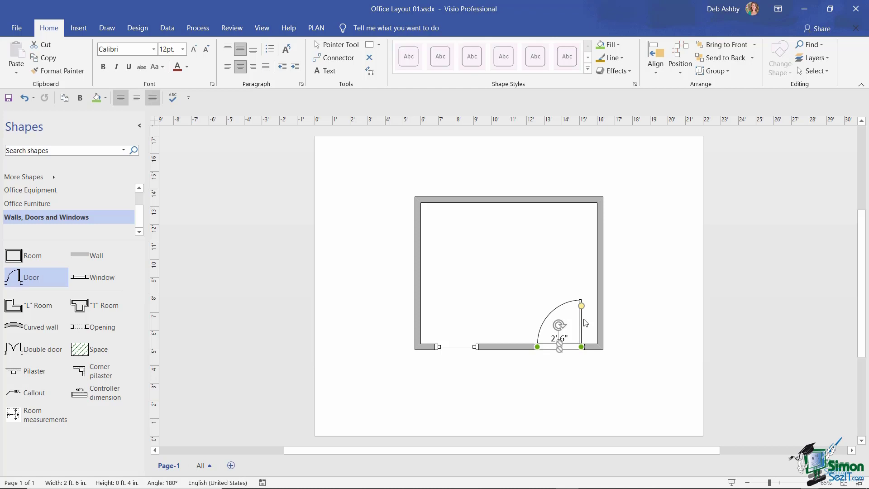
key("Delete")
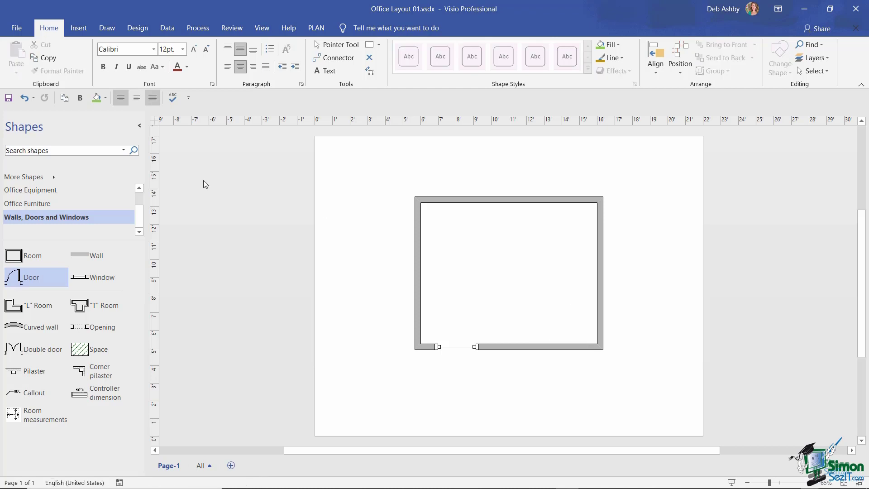
left_click_drag(40, 276, 560, 347)
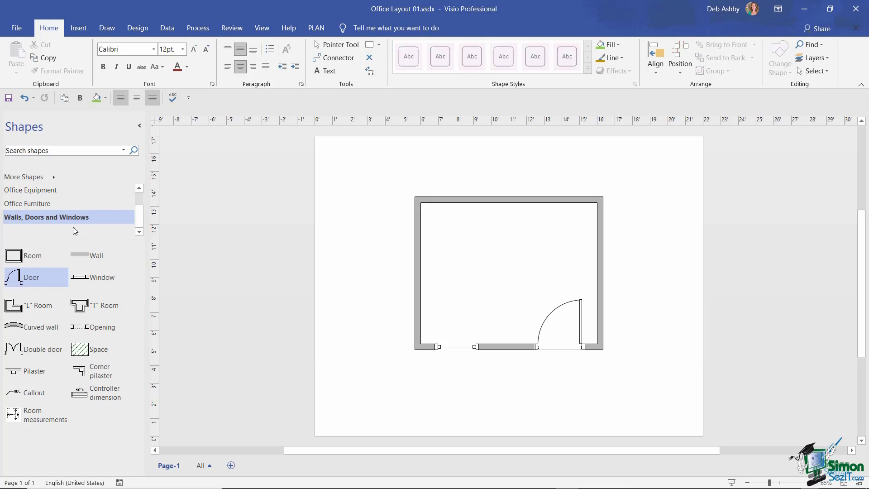
Add a Boat shape table from Office Furniture inside the room.
left_click(29, 203)
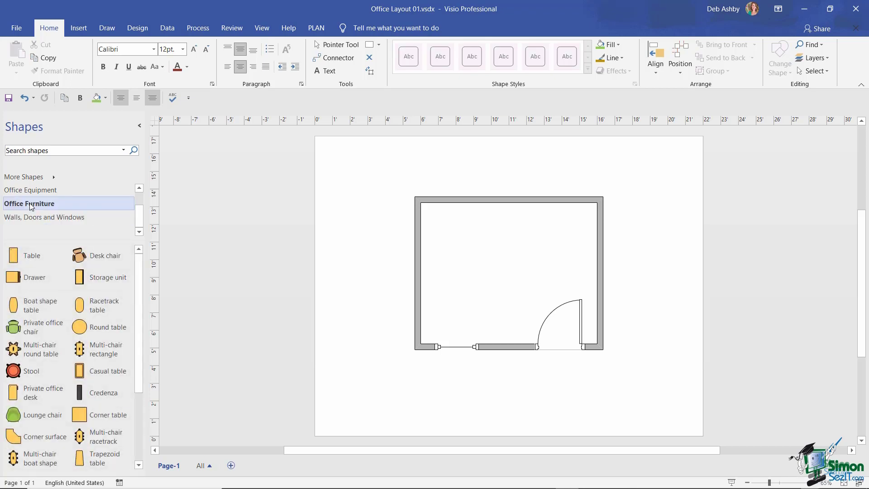
mouse_move(141, 271)
left_mouse_down()
mouse_move(140, 325)
mouse_move(140, 258)
left_mouse_up()
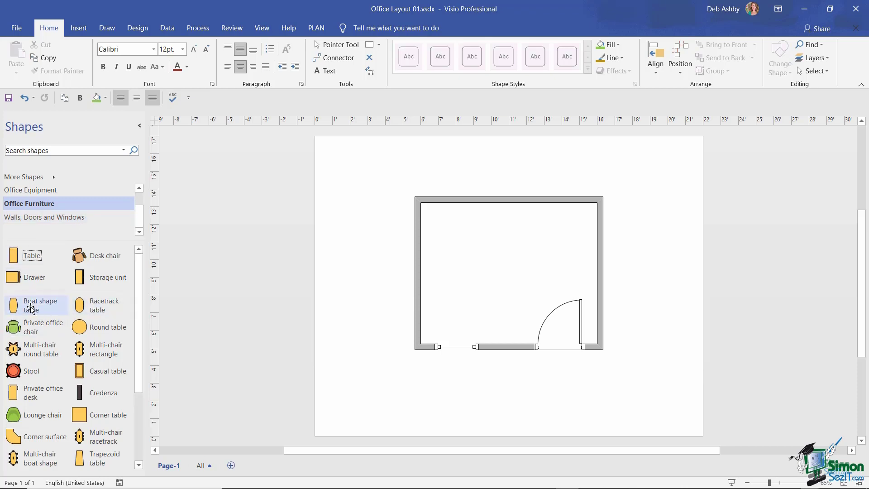
left_click_drag(28, 308, 514, 267)
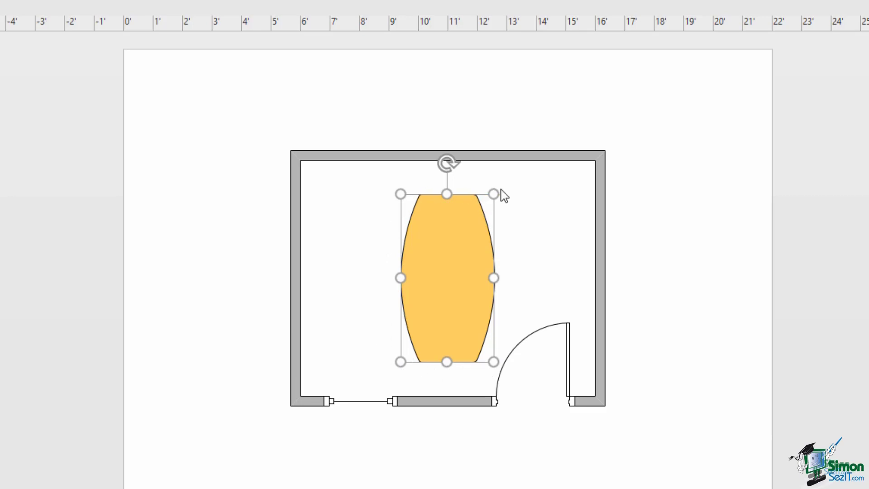
Shrink the boat table narrower and shorter, positioned above the door.
left_click_drag(493, 194, 468, 241)
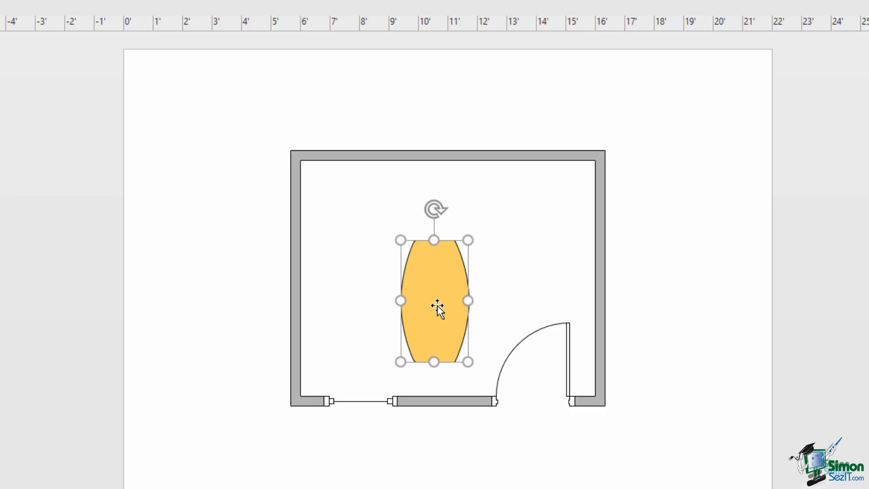
left_click_drag(436, 308, 452, 274)
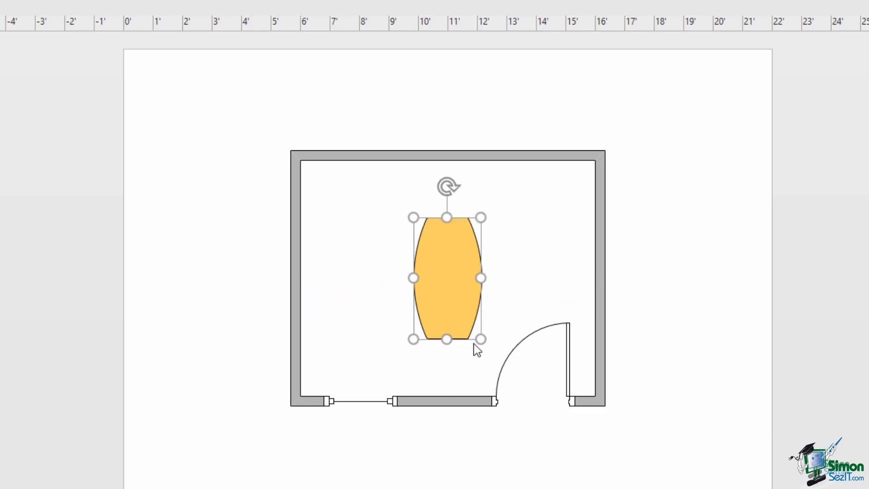
left_click_drag(479, 340, 475, 332)
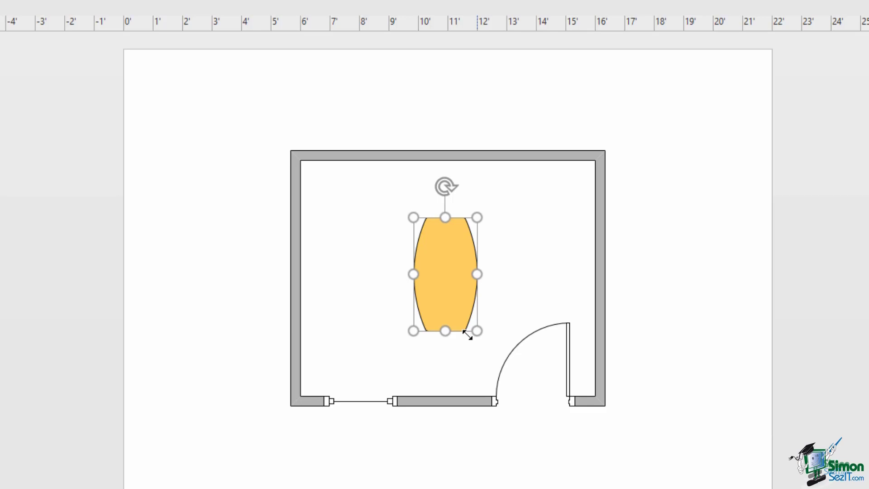
left_click(702, 244)
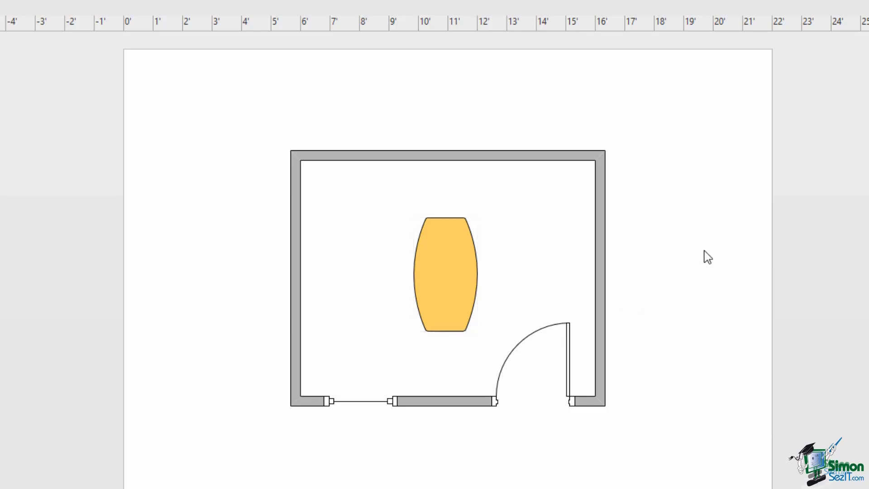
Return the table upright and drag it to the room's centre along the alignment guides.
left_click(450, 255)
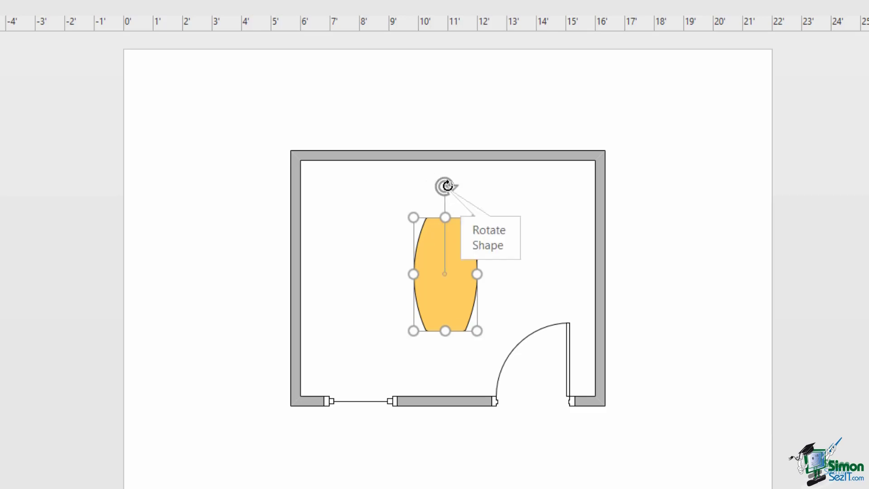
left_click_drag(449, 186, 448, 214)
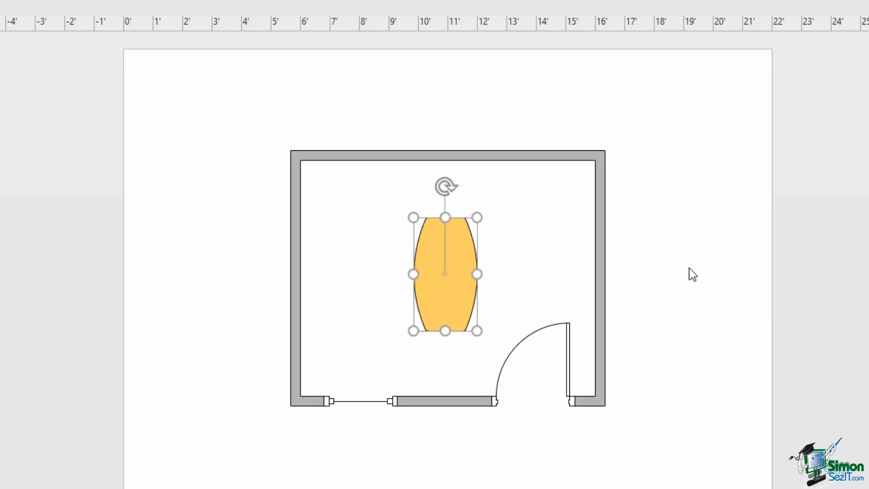
left_click(608, 254)
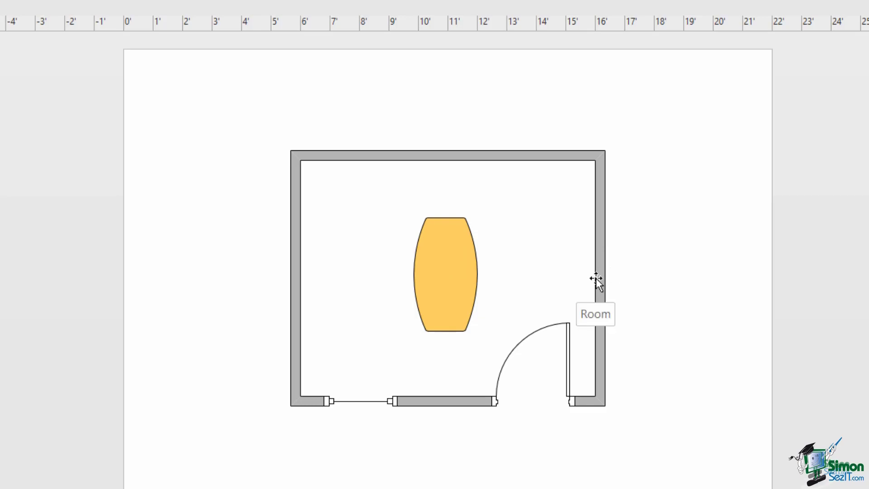
left_click(445, 279)
mouse_move(446, 279)
left_mouse_down()
mouse_move(477, 274)
mouse_move(446, 260)
mouse_move(449, 277)
mouse_move(388, 281)
mouse_move(455, 283)
left_mouse_up()
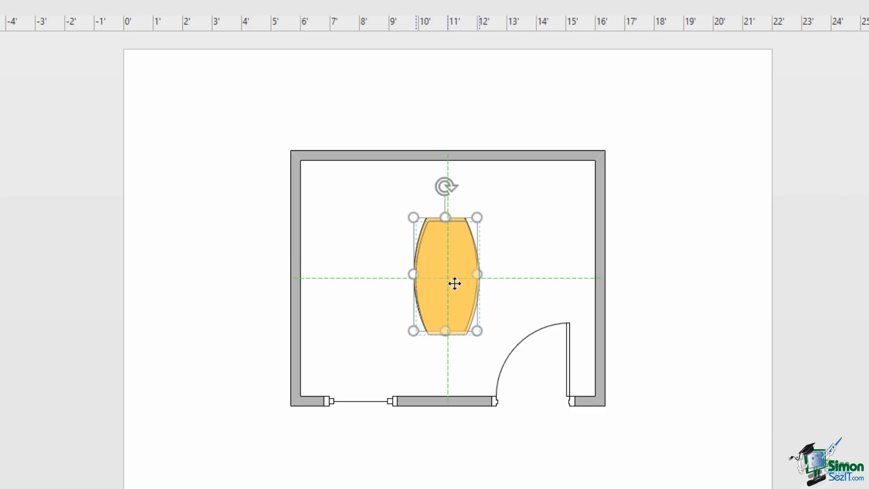
left_click_drag(455, 284, 455, 284)
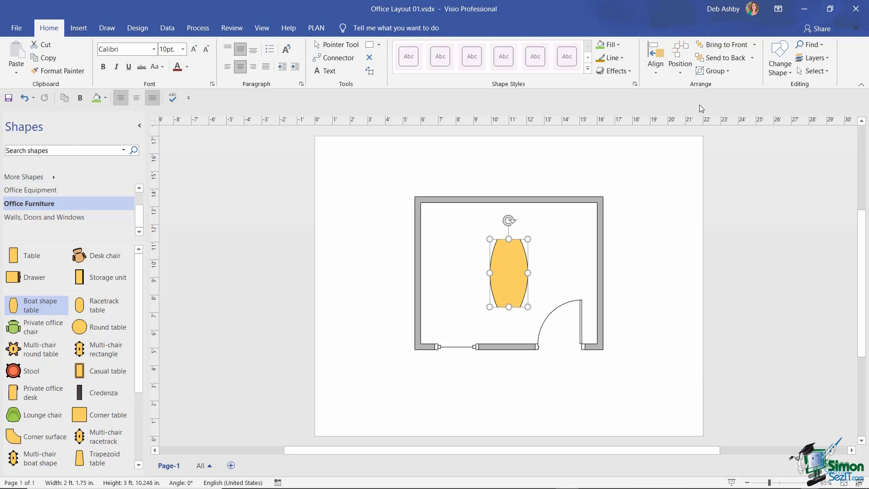
Change the boat table into a Racetrack table, keeping its 2 ft. 1.75 in. by 3 ft. 10.248 in. size.
left_click(789, 71)
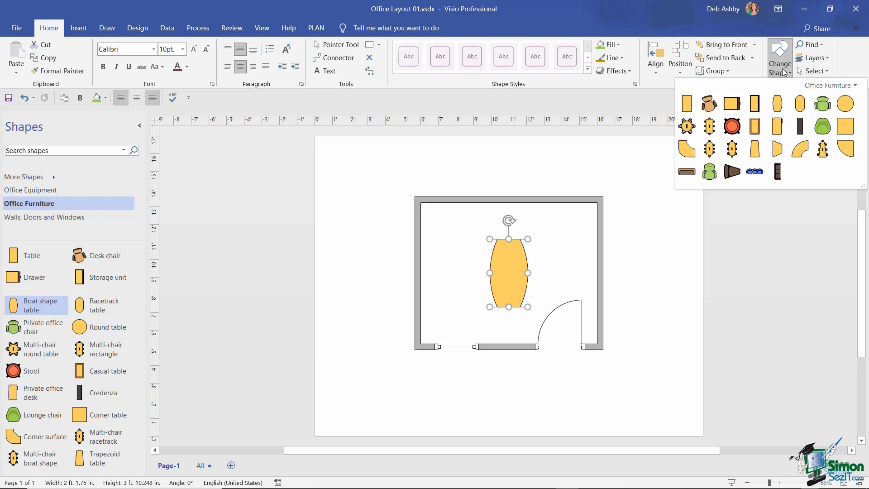
left_click(800, 107)
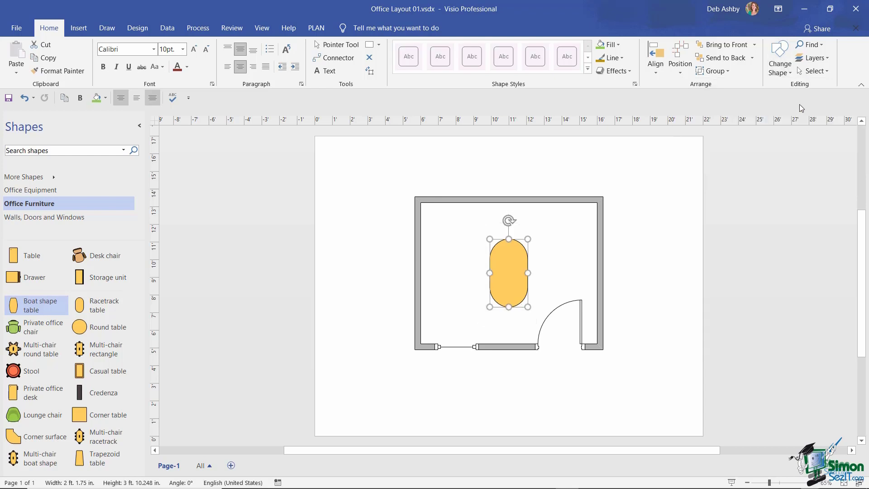